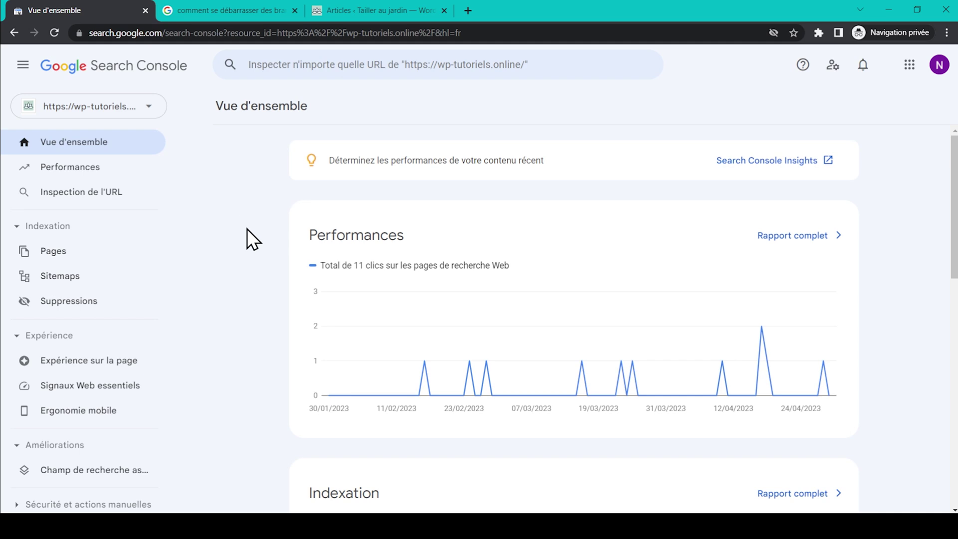
# Step: Open the Performances report and set its query table to 25 rows per page
pyautogui.click(105, 166)
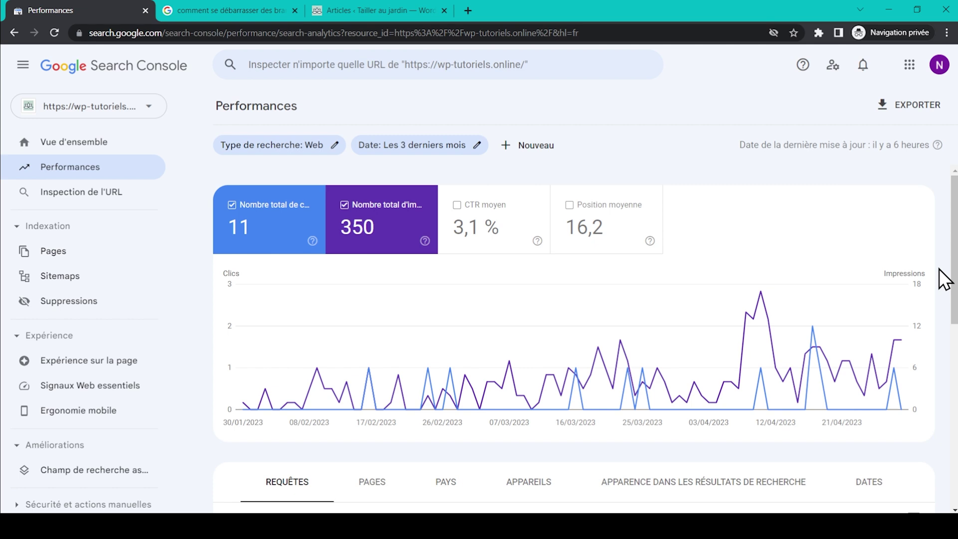
pyautogui.scroll(-6, 945, 280)
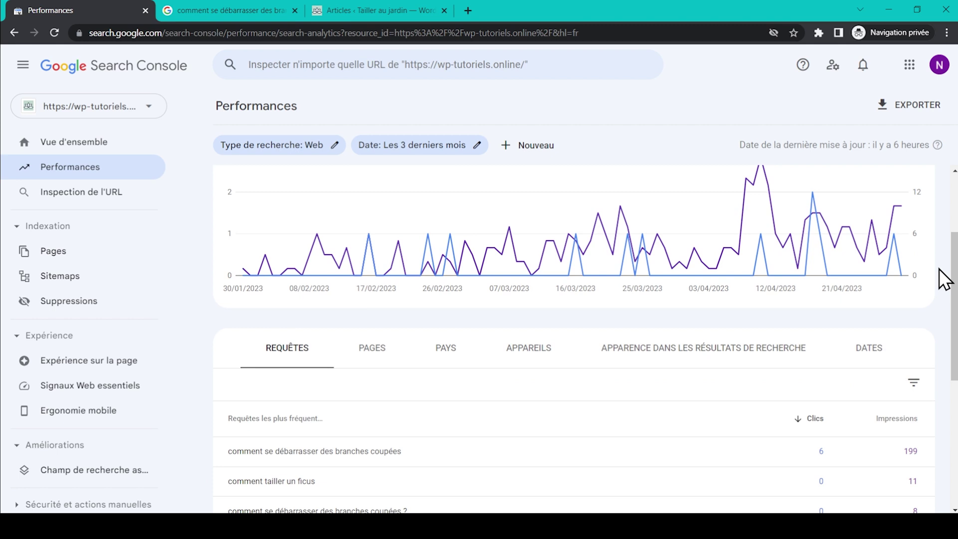
pyautogui.scroll(1, 598, 250)
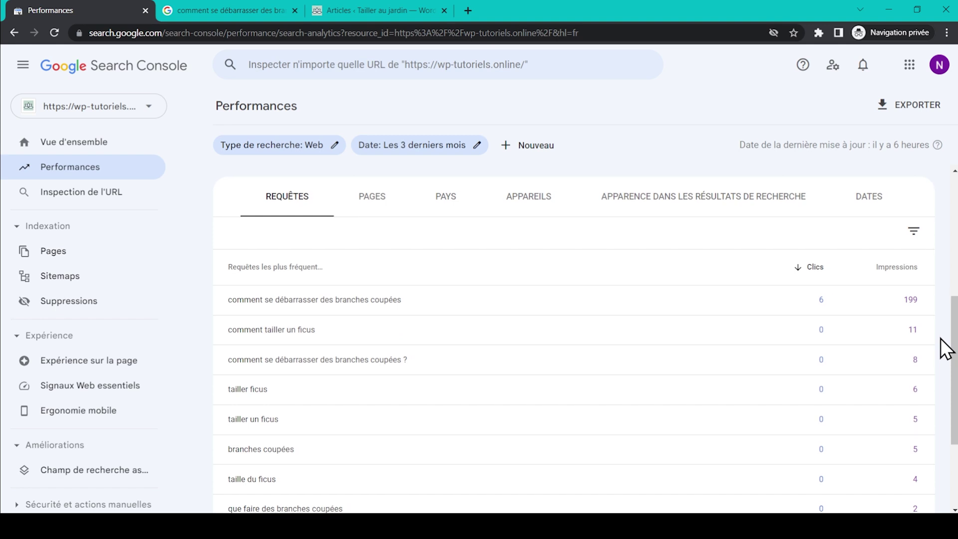
pyautogui.scroll(-3, 945, 348)
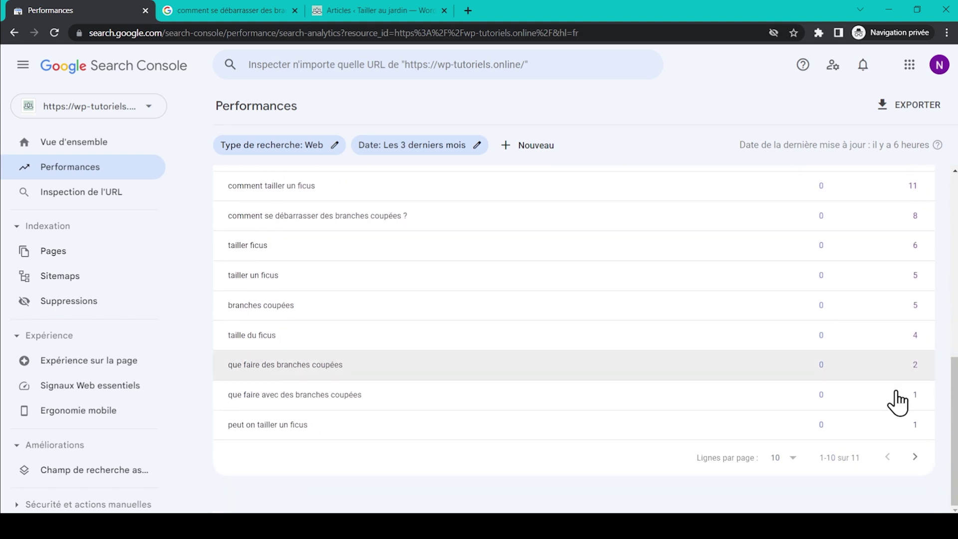
pyautogui.click(793, 462)
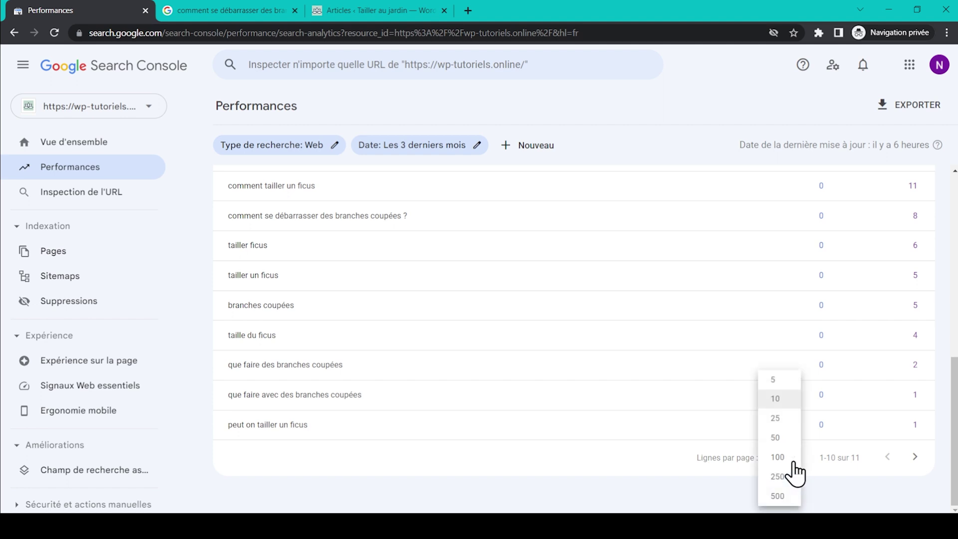
pyautogui.click(786, 418)
pyautogui.scroll(-1, 177, 393)
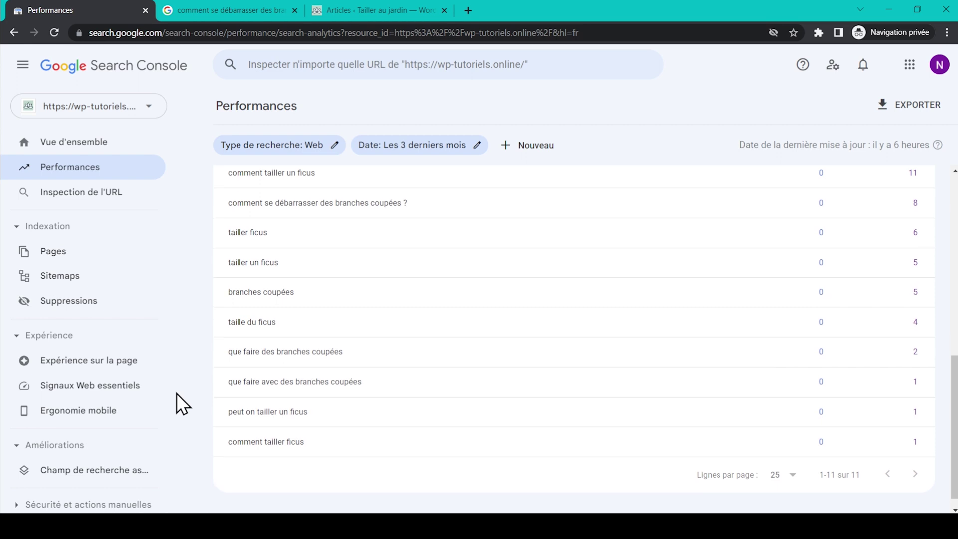
# Step: Review the clicks and impressions of the site's most popular pages in the Performances report
pyautogui.scroll(4, 181, 434)
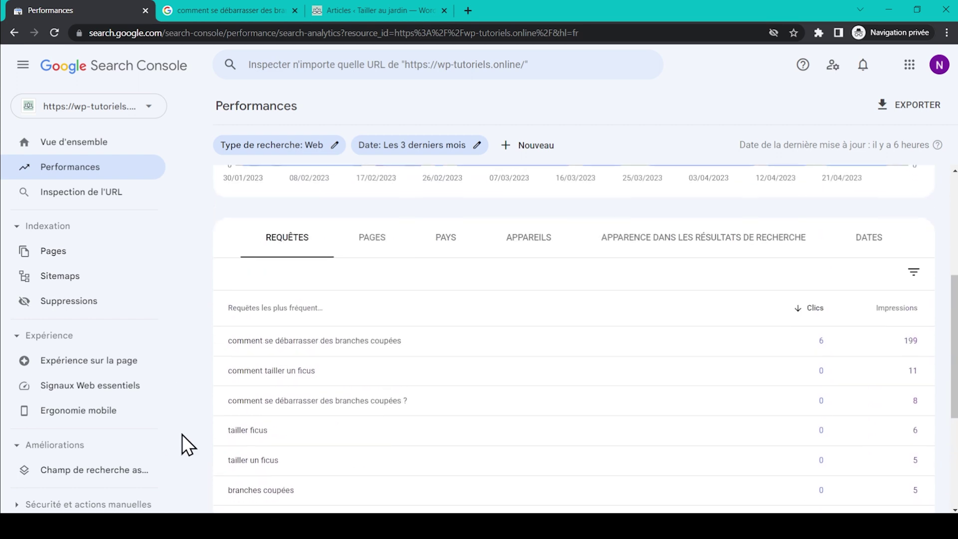
pyautogui.click(371, 238)
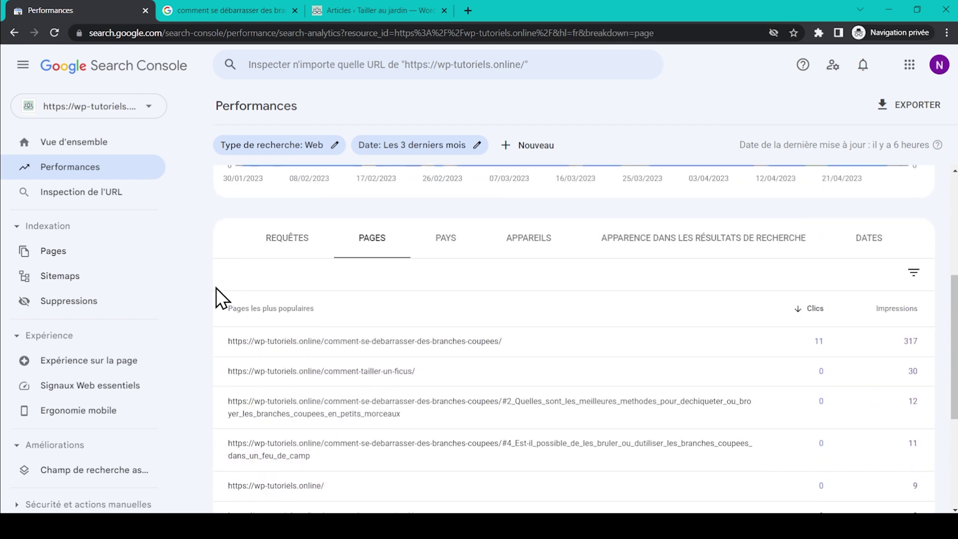
pyautogui.scroll(-1, 202, 305)
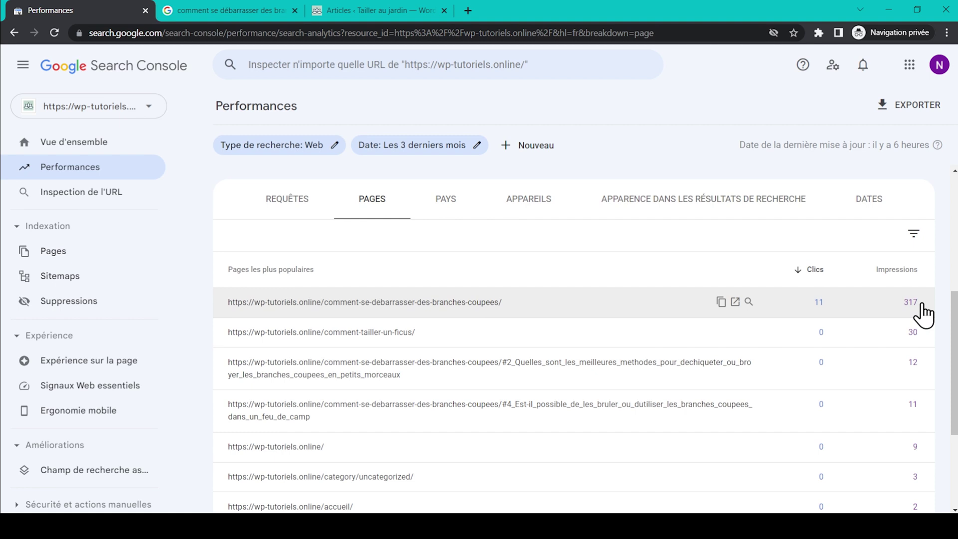
pyautogui.scroll(-1, 923, 314)
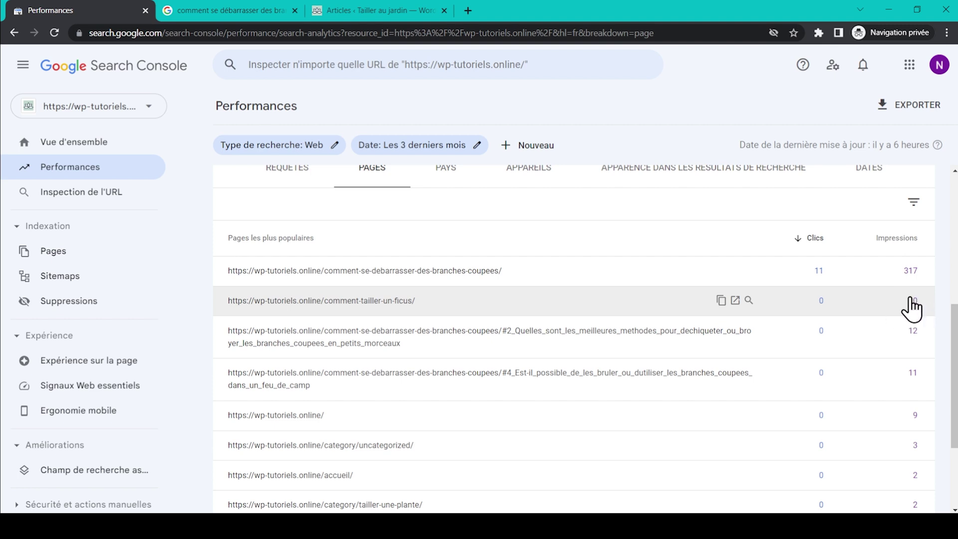
pyautogui.scroll(1, 196, 264)
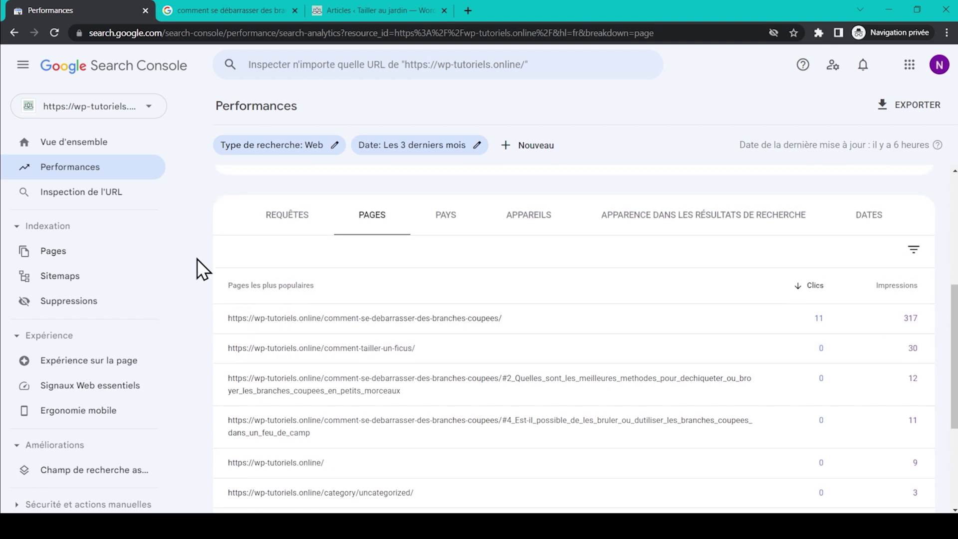
# Step: Return to the query breakdown and add the average CTR and average position metrics to the report
pyautogui.click(287, 214)
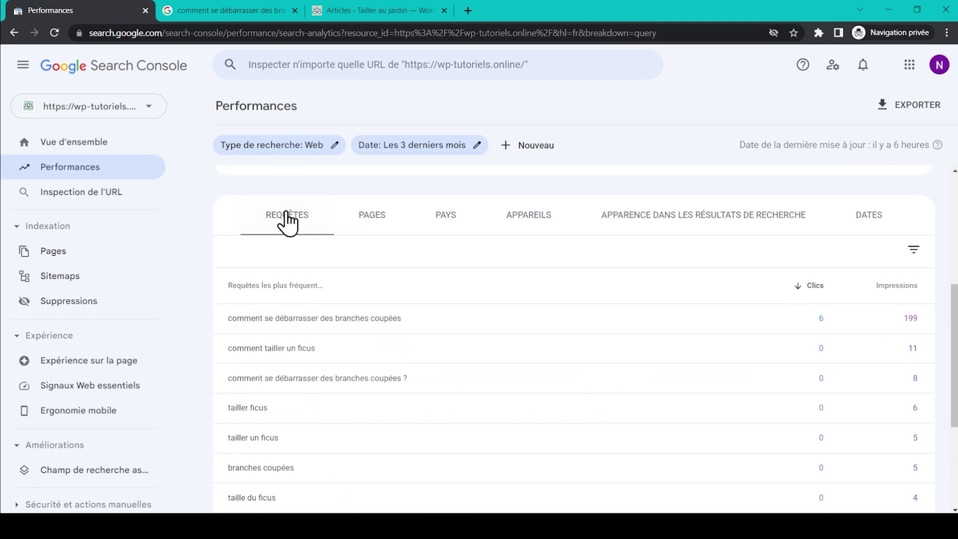
pyautogui.scroll(5, 214, 259)
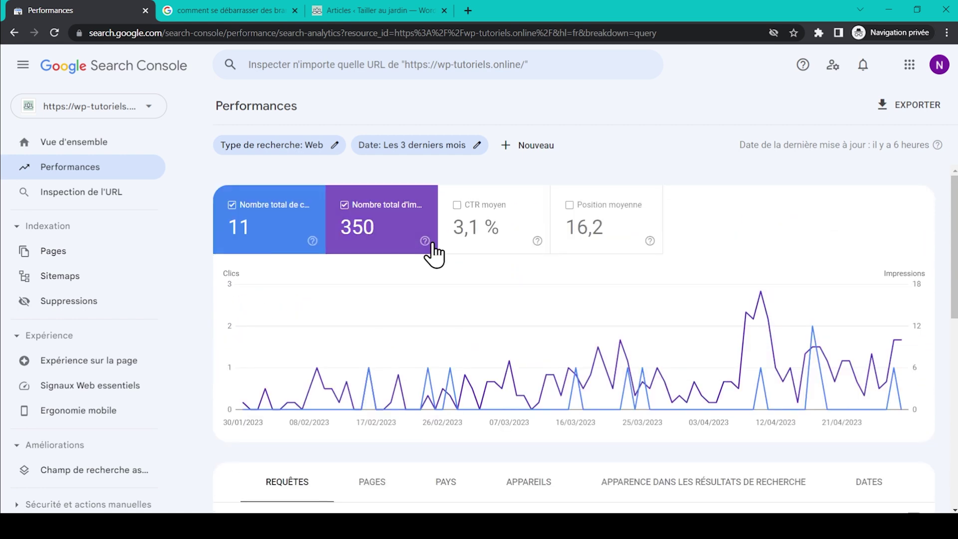
pyautogui.click(469, 222)
pyautogui.click(605, 239)
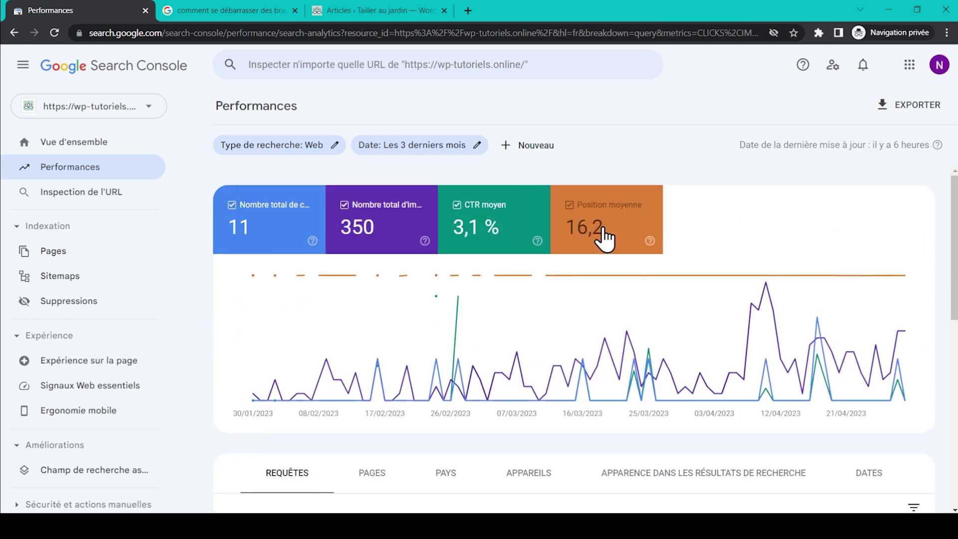
# Step: Sort the query table by position in ascending order and review the ranked queries
pyautogui.scroll(-7, 950, 254)
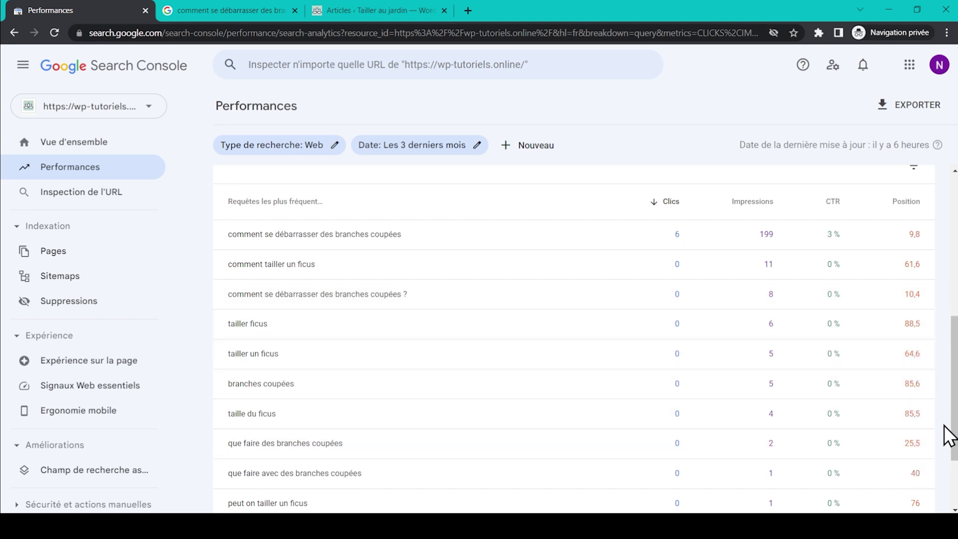
pyautogui.scroll(-2, 945, 425)
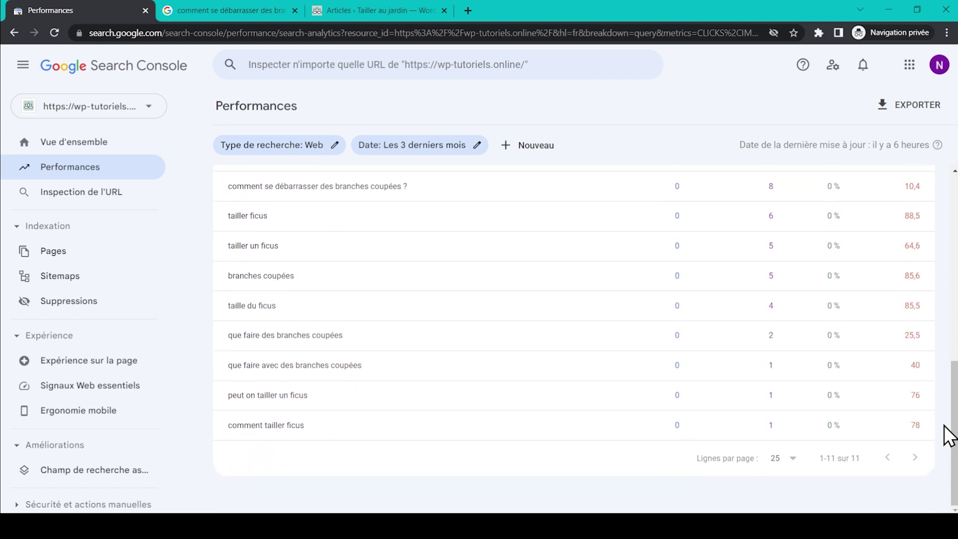
pyautogui.scroll(4, 945, 389)
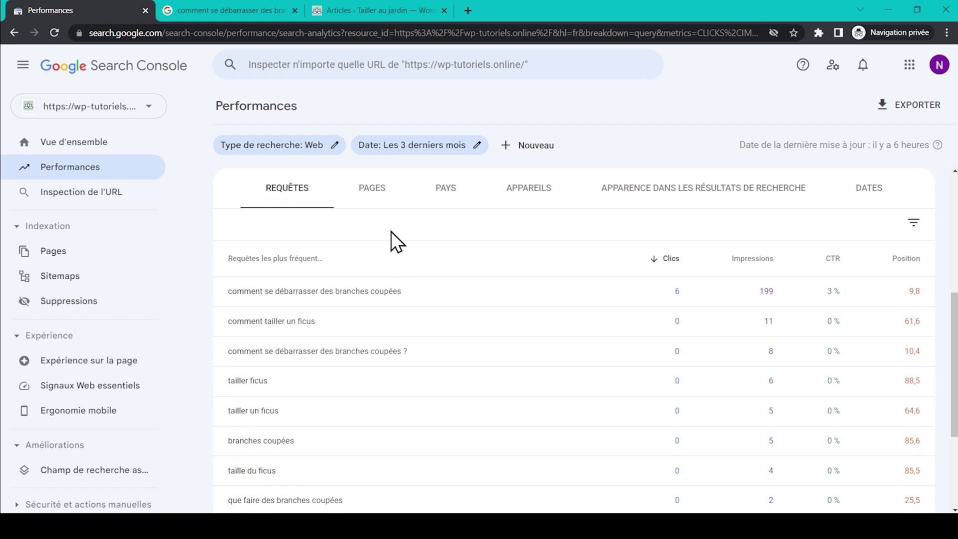
pyautogui.click(908, 269)
pyautogui.click(908, 270)
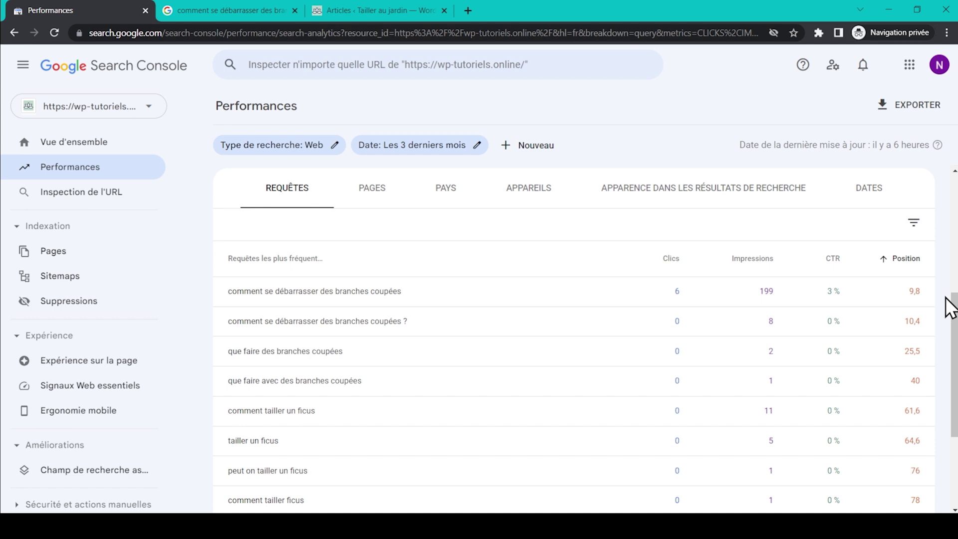
pyautogui.scroll(-2, 950, 306)
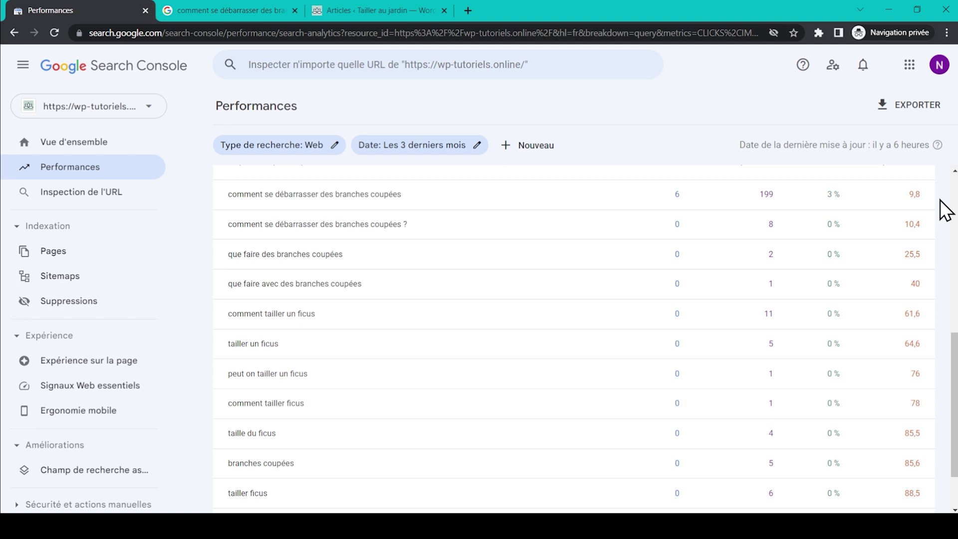
# Step: Copy the query "que faire des branches coupées" from the query table
pyautogui.scroll(-1, 464, 208)
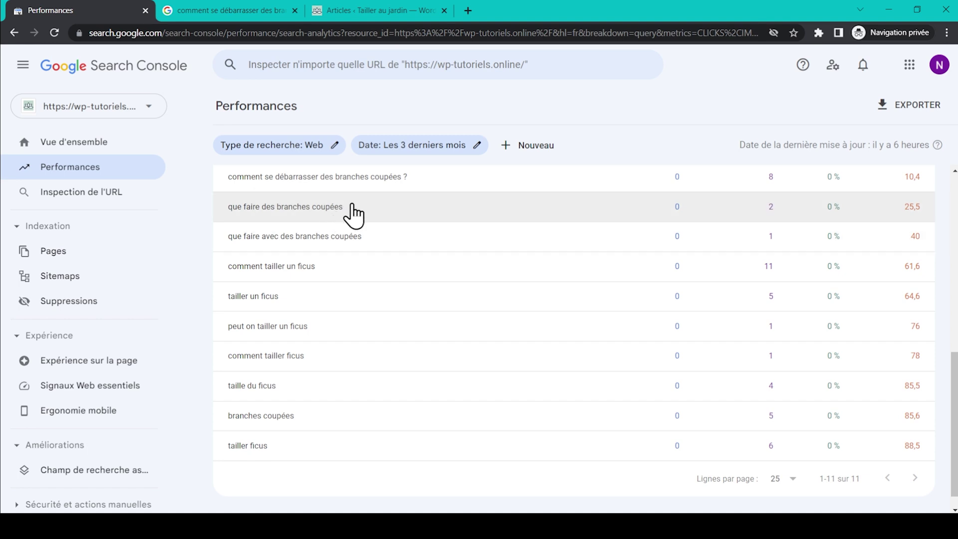
pyautogui.moveTo(349, 206); pyautogui.dragTo(222, 208)
pyautogui.hotkey('ctrl', 'c')
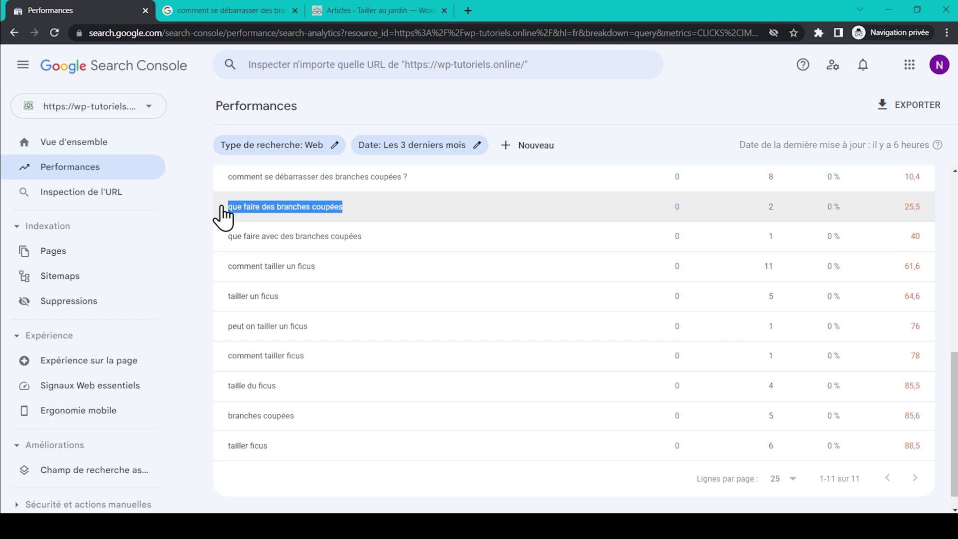
# Step: Switch to WordPress, open the "6 astuces faciles" article for editing and add "que faire des branches coupées" as a Rank Math keyword
pyautogui.click(351, 6)
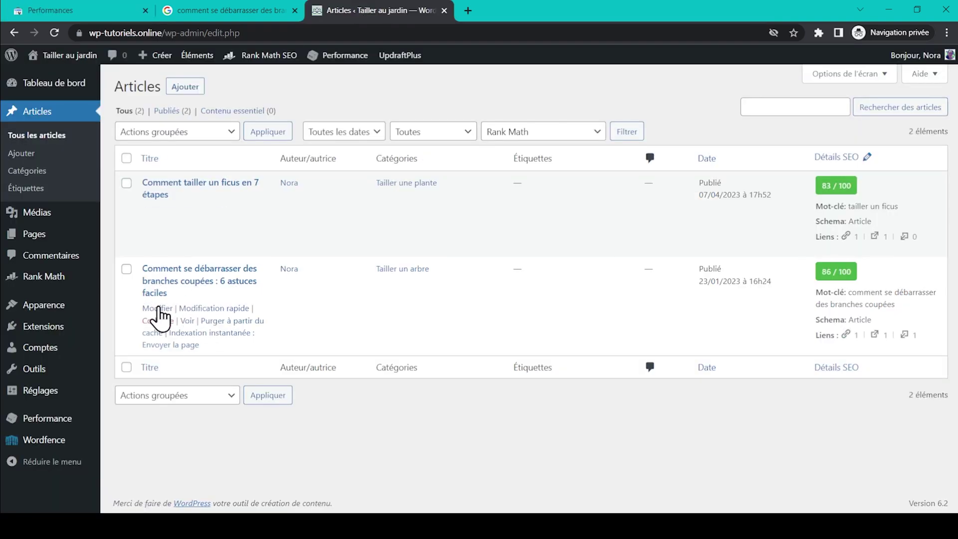
pyautogui.click(158, 308)
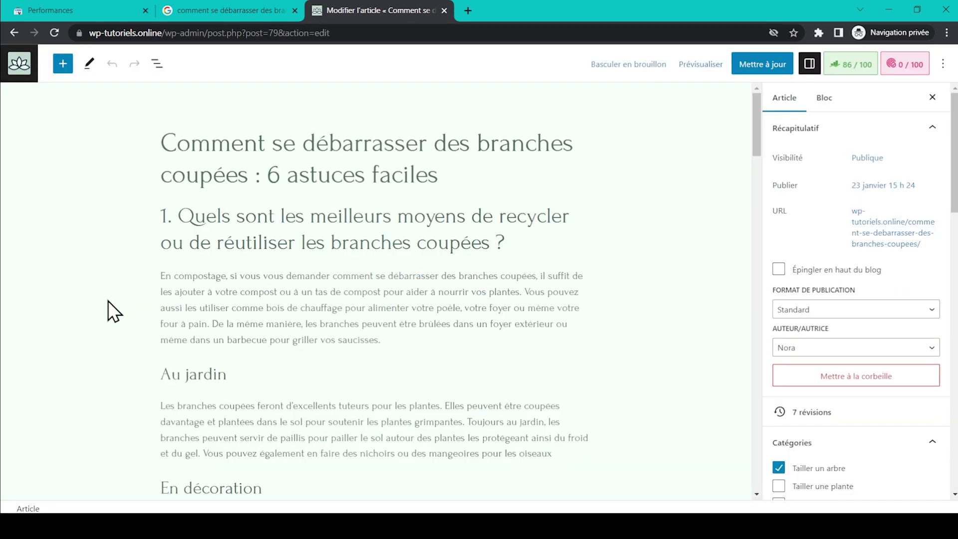
pyautogui.click(854, 64)
pyautogui.click(842, 381)
pyautogui.hotkey('ctrl', 'v')
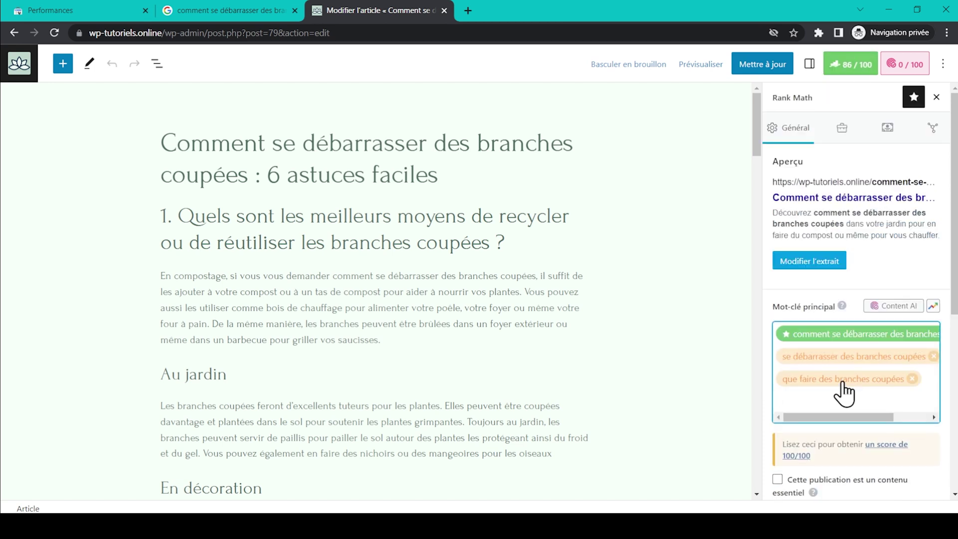
# Step: Reword the subheadings as "Que faire des branches coupées au jardin ?" and "Que faire des branches coupées en décoration ?" and update the article
pyautogui.click(659, 205)
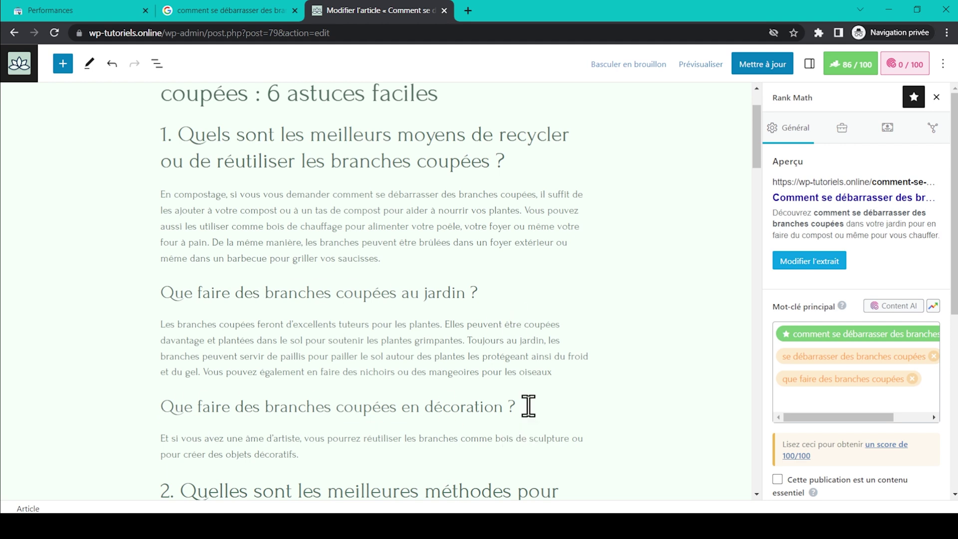
pyautogui.click(763, 66)
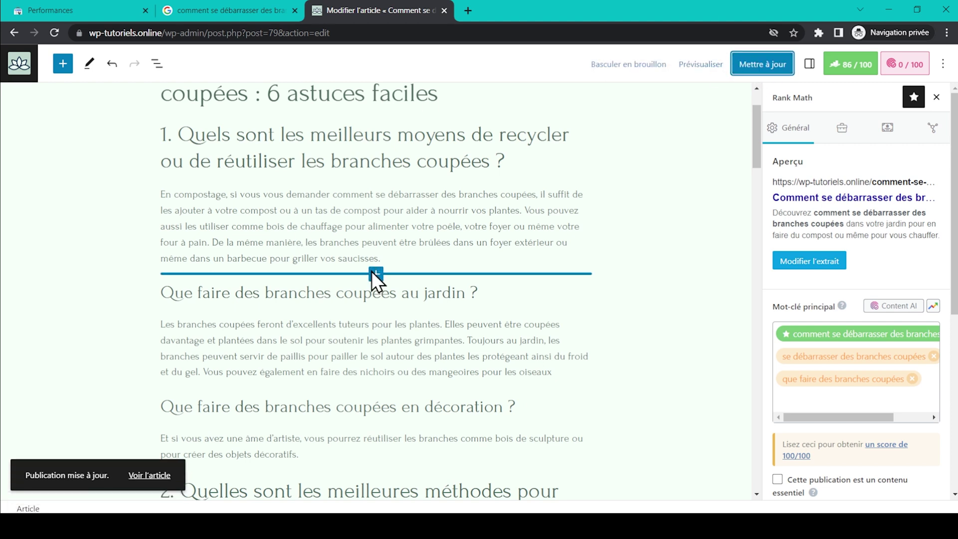
# Step: Switch back to Google Search Console and review the position-sorted queries for other keyword ideas
pyautogui.click(71, 4)
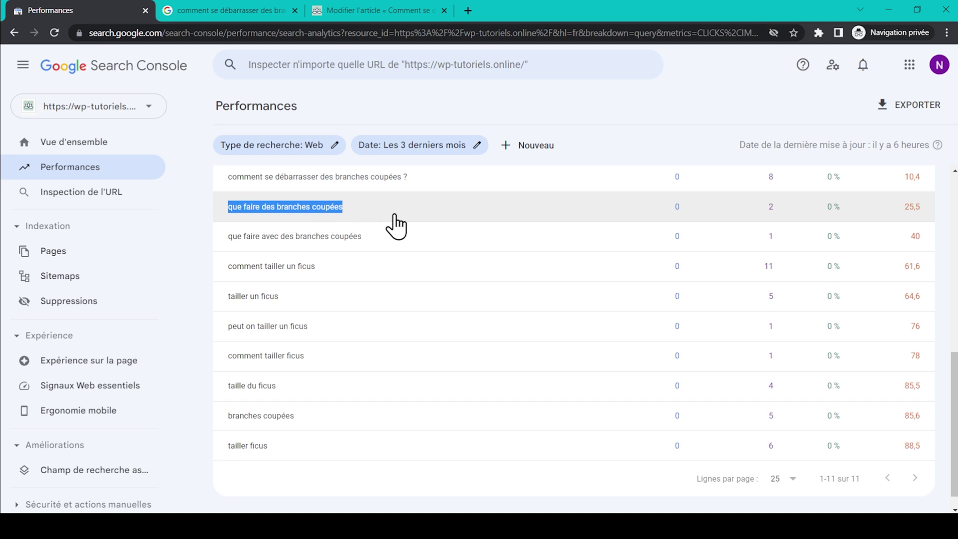
pyautogui.scroll(3, 357, 222)
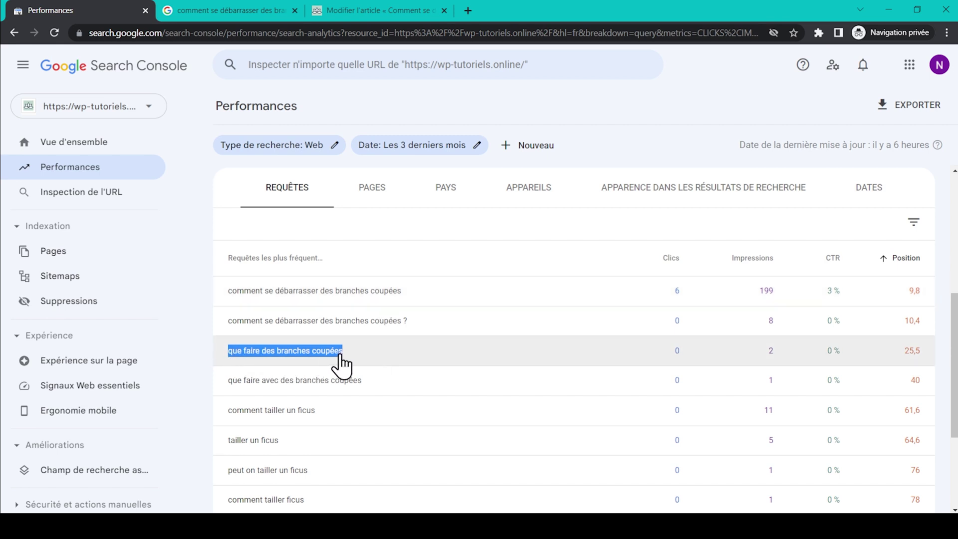
pyautogui.click(198, 381)
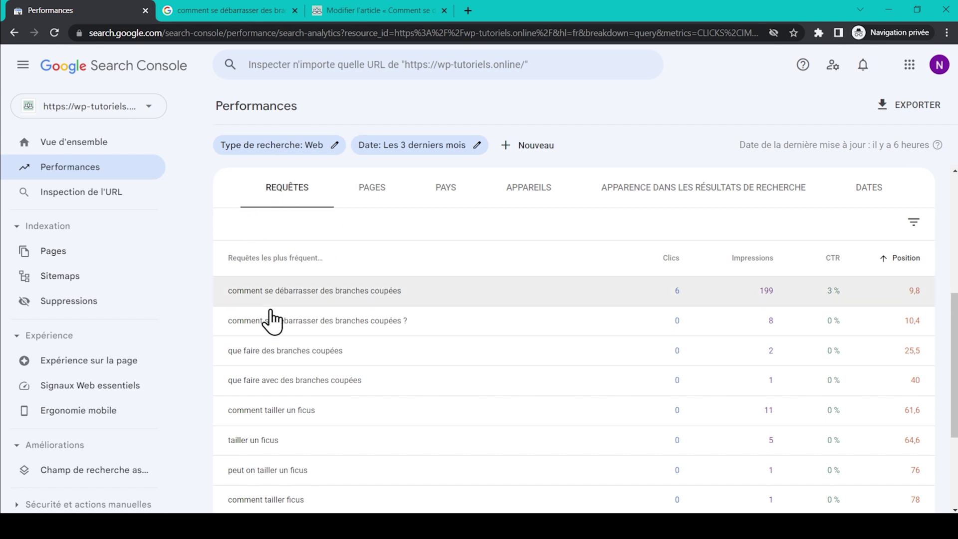
pyautogui.scroll(-3, 295, 429)
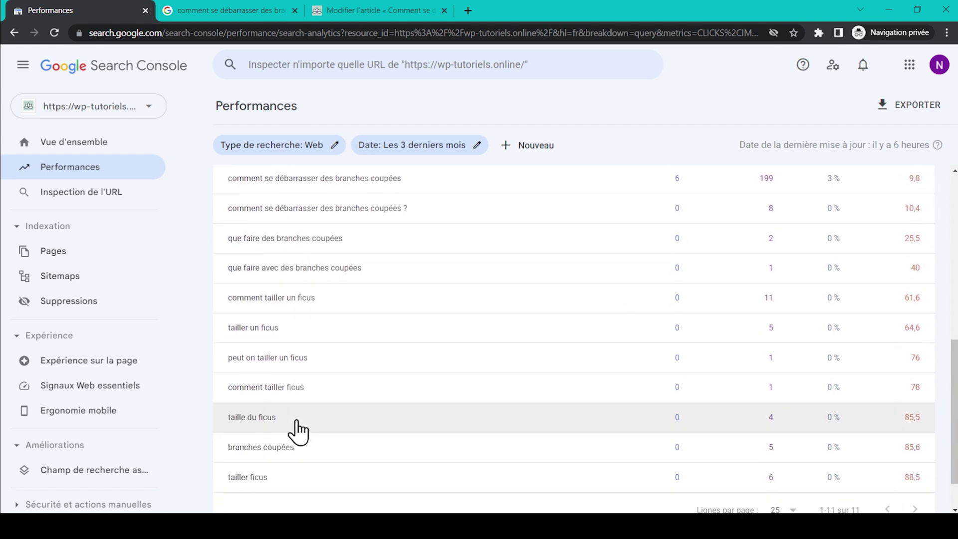
pyautogui.scroll(3, 298, 432)
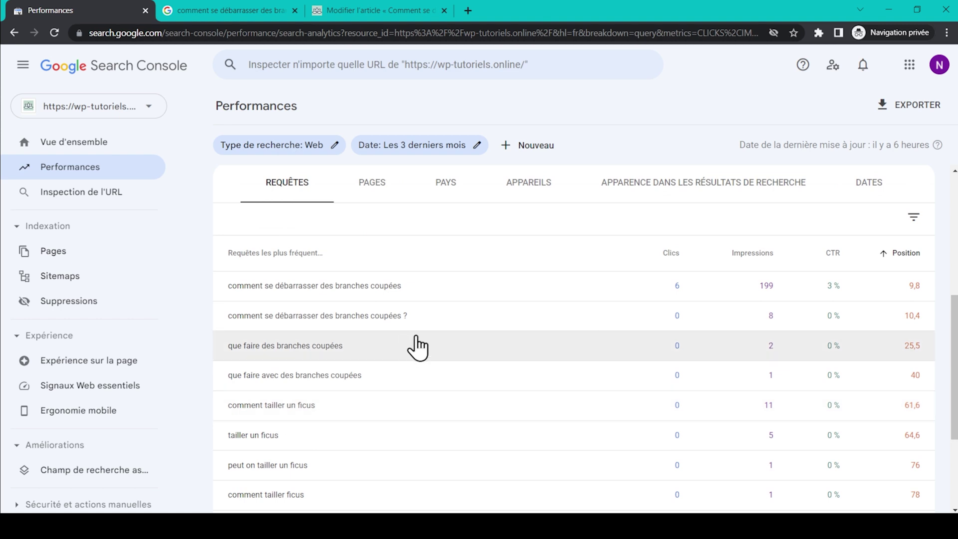